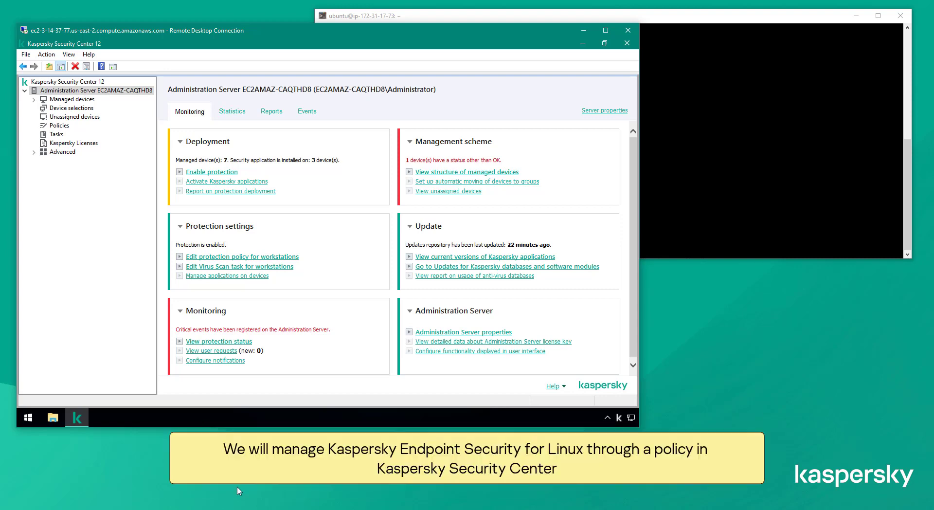
Set the Linux cloud protection policy's interceptor threat action to Stop container and save it
click(90, 100)
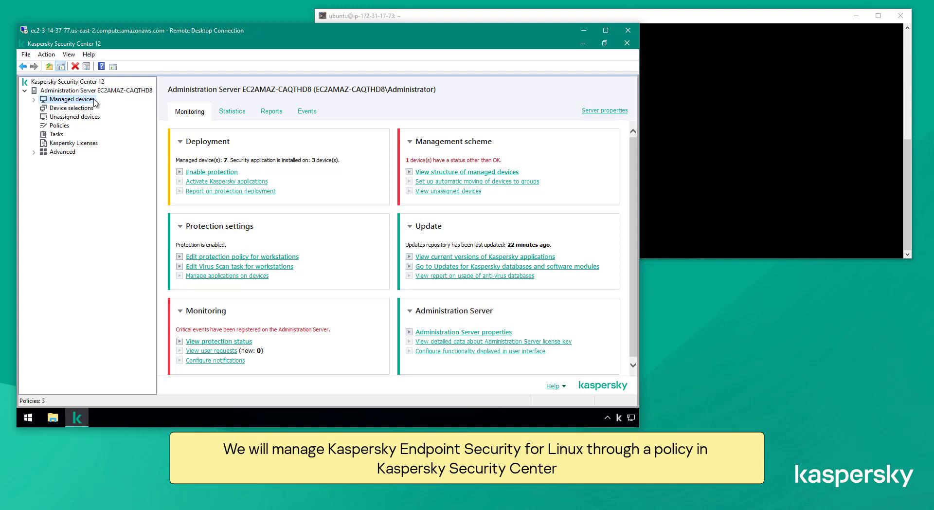
click(222, 127)
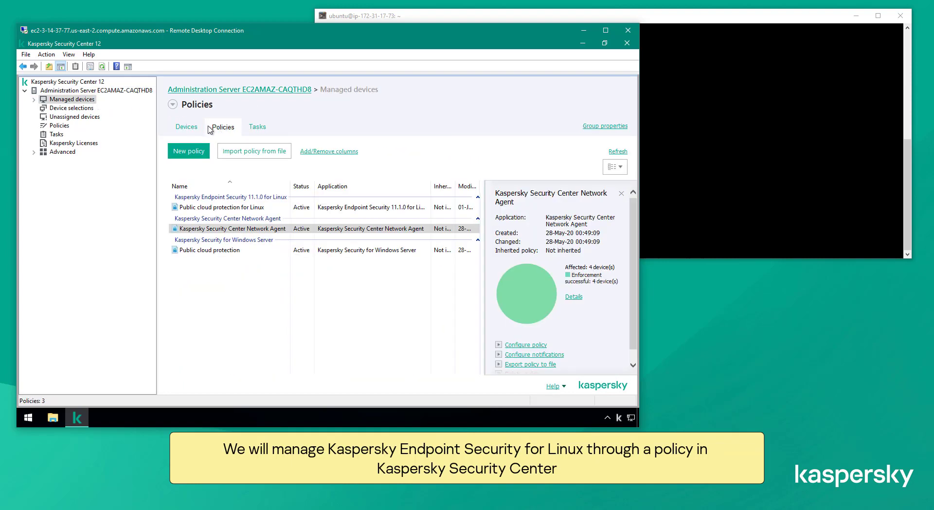
double_click(225, 208)
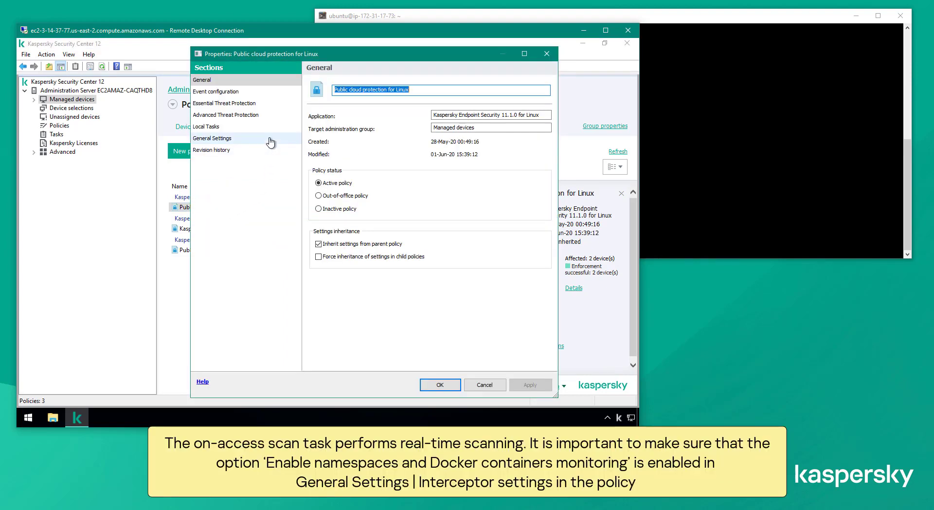
click(270, 141)
click(273, 176)
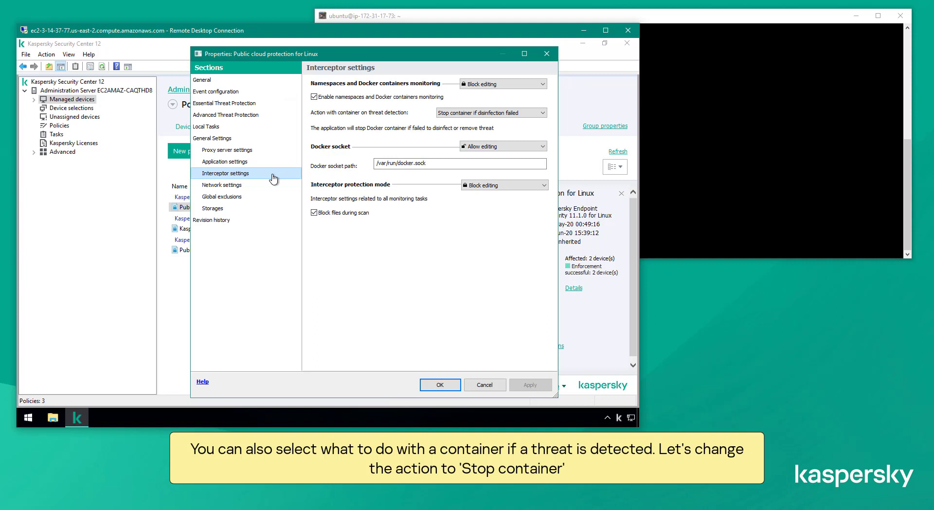
click(544, 114)
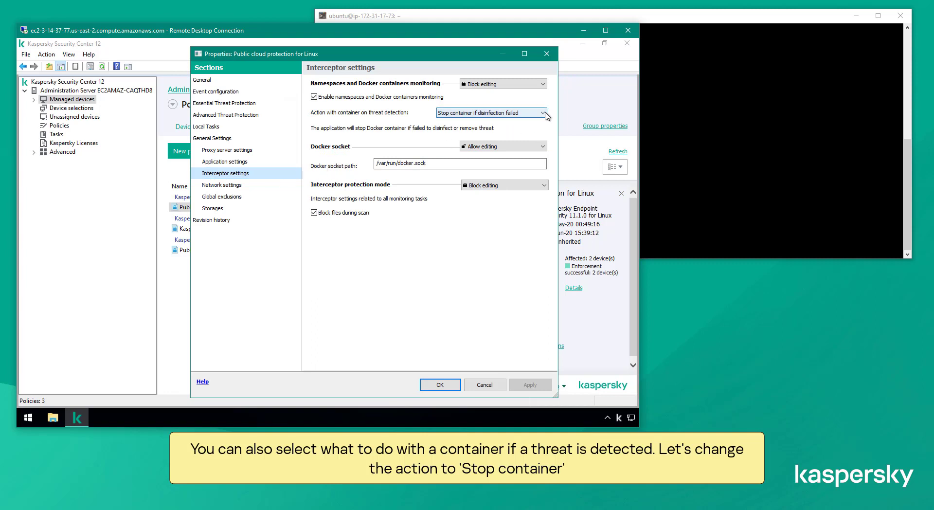
click(540, 128)
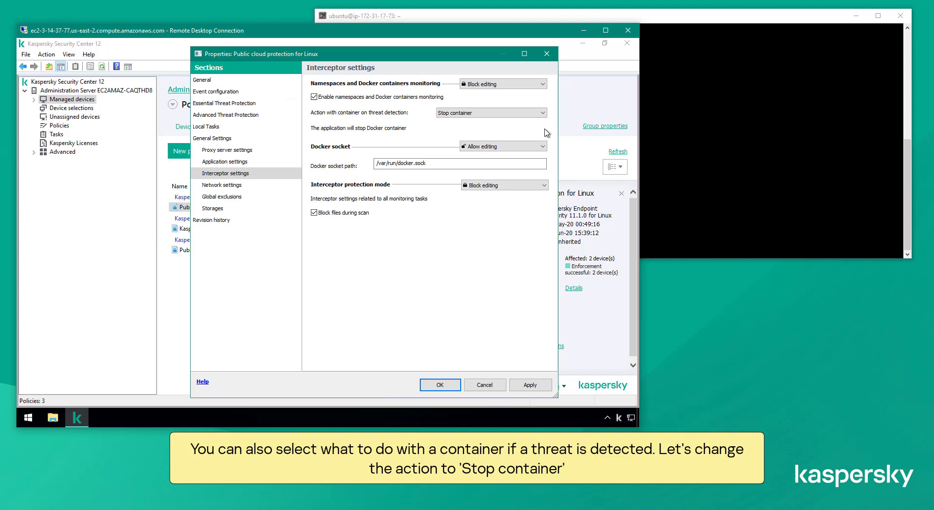
click(452, 385)
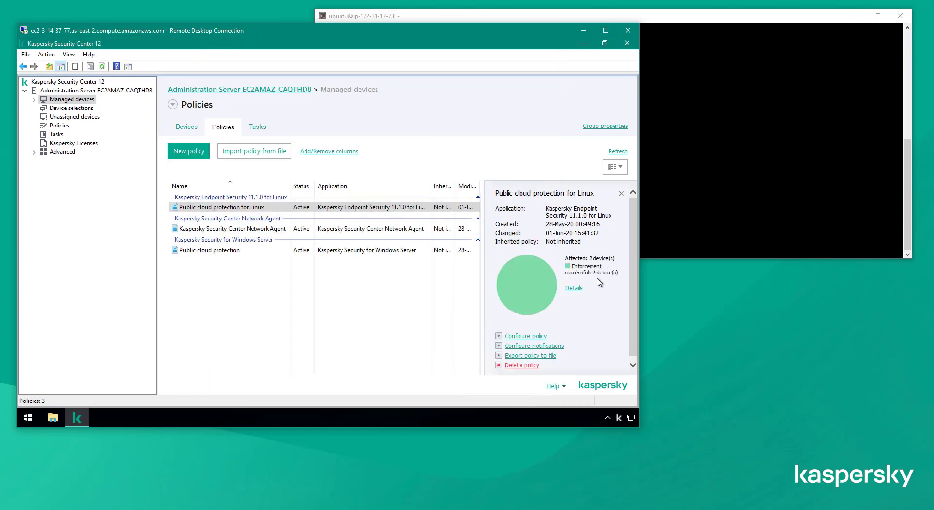
Start a container named vb from ulissfc/test with a bash shell
click(691, 204)
text(sudo docker run --name vb -ti ulissfc/test bash)
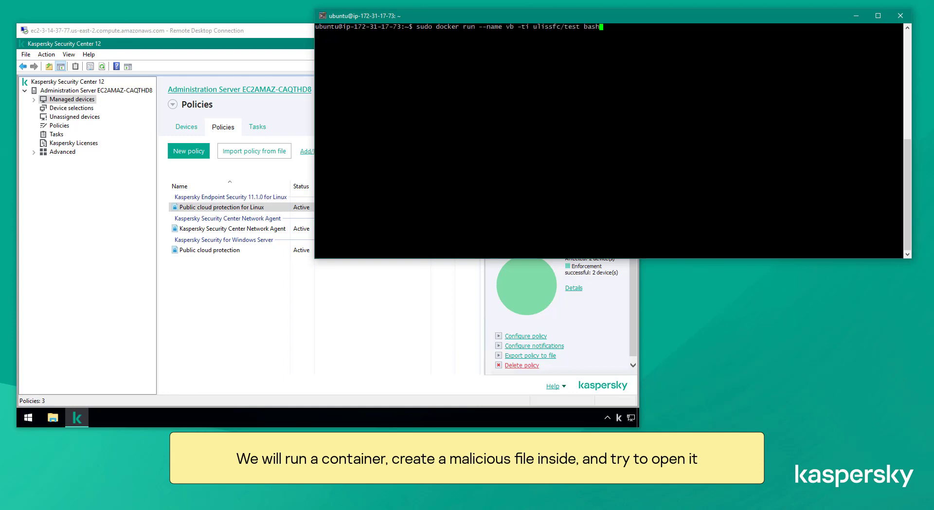
key(Return)
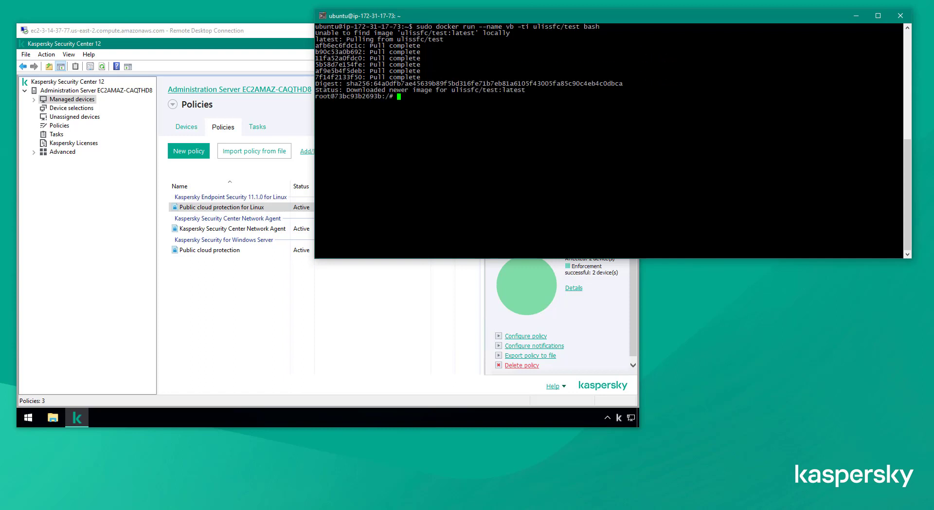
Write the EICAR test string into a file named covid19 inside the container
text(echo -n ')
text(X5O!P%@AP[4\PZX54(P^)7CC)7}$EICAR-STANDARD-ANTIVIRUS-TEST-FILE!$H+H*)
text(' > )
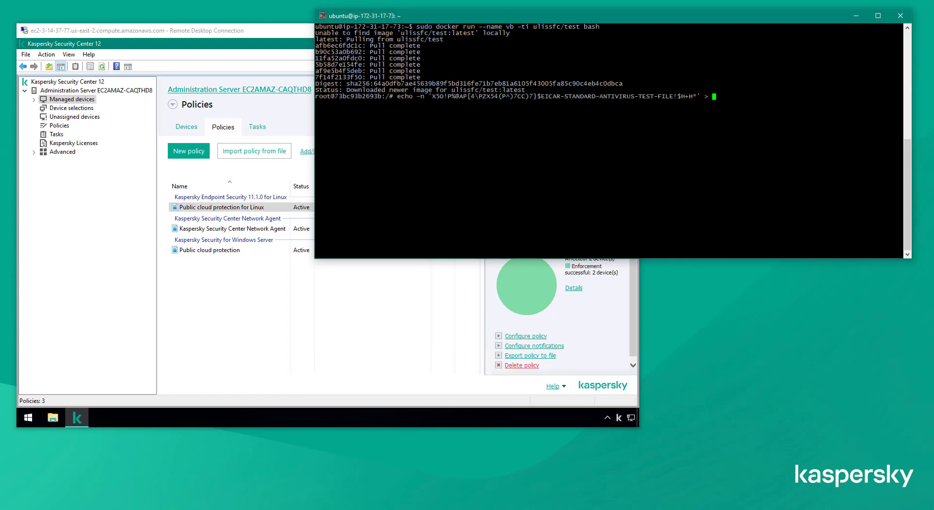
text(covid19)
key(Return)
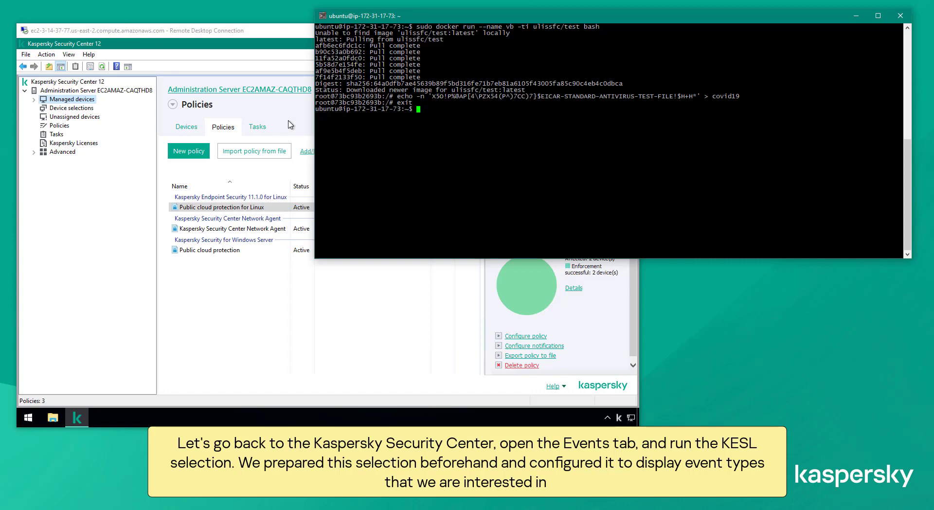
Run the KESL event selection on the Administration Server's Events tab
click(144, 91)
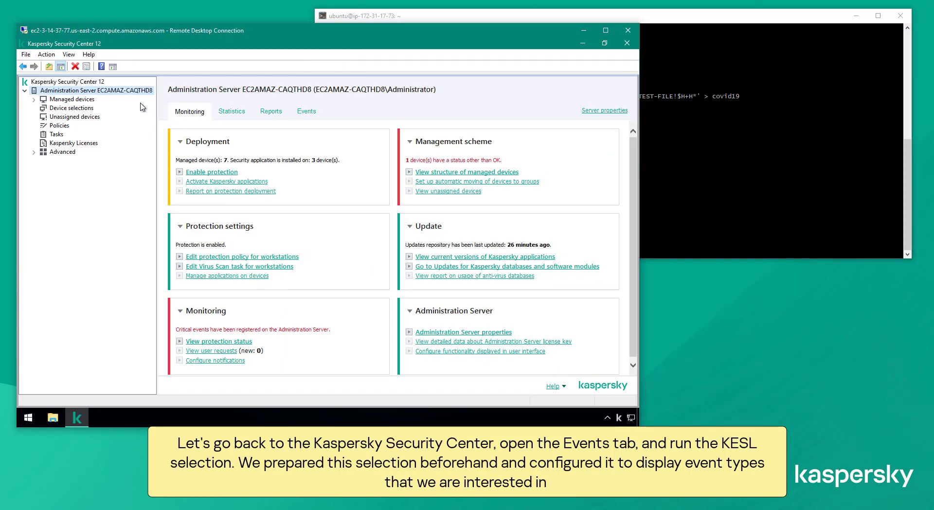
click(309, 112)
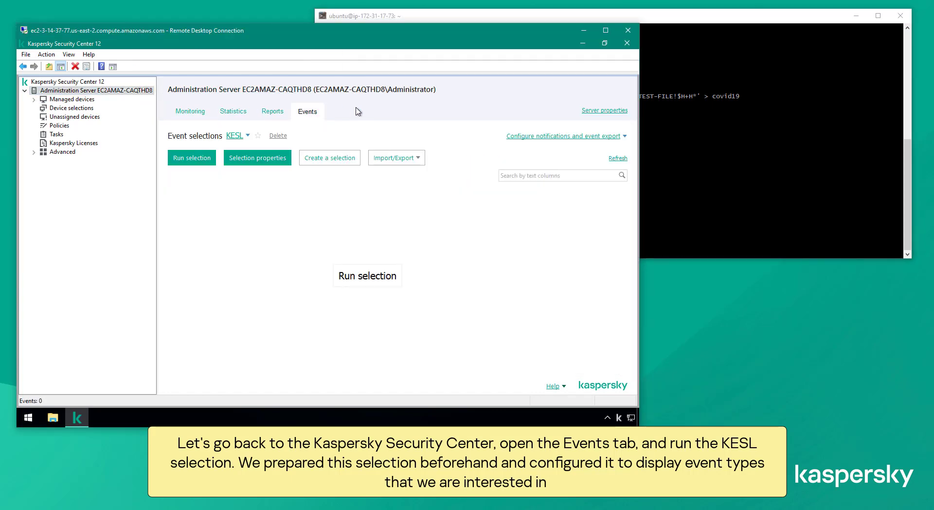
click(368, 275)
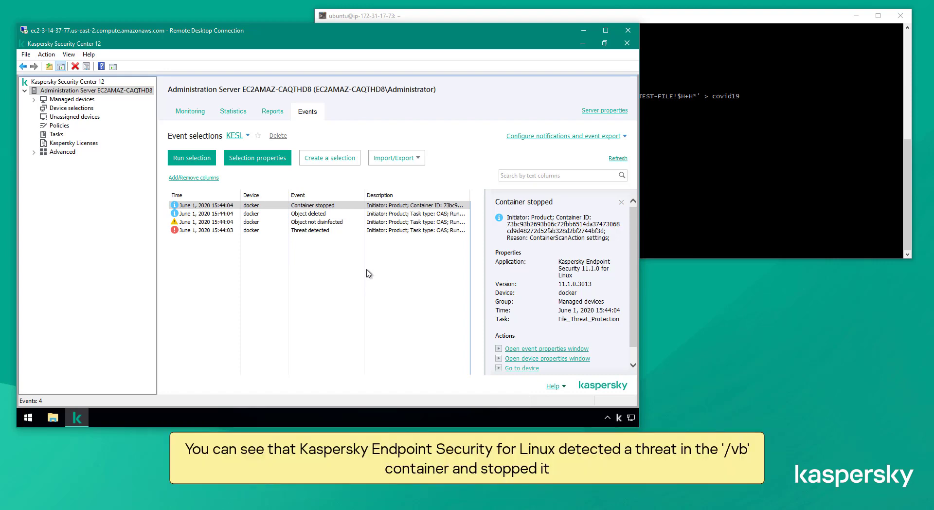
Inspect the details of the Threat detected and Container stopped events
double_click(357, 230)
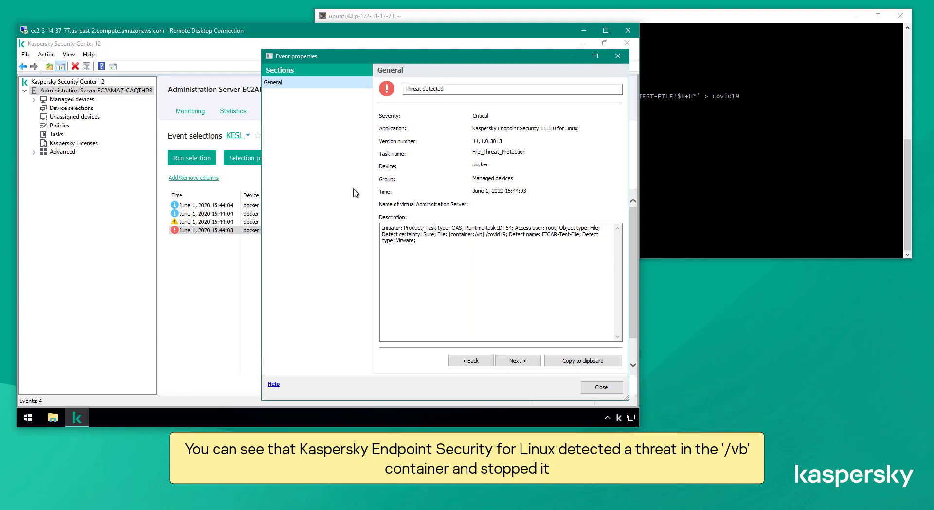
click(601, 387)
key(Home)
key(Return)
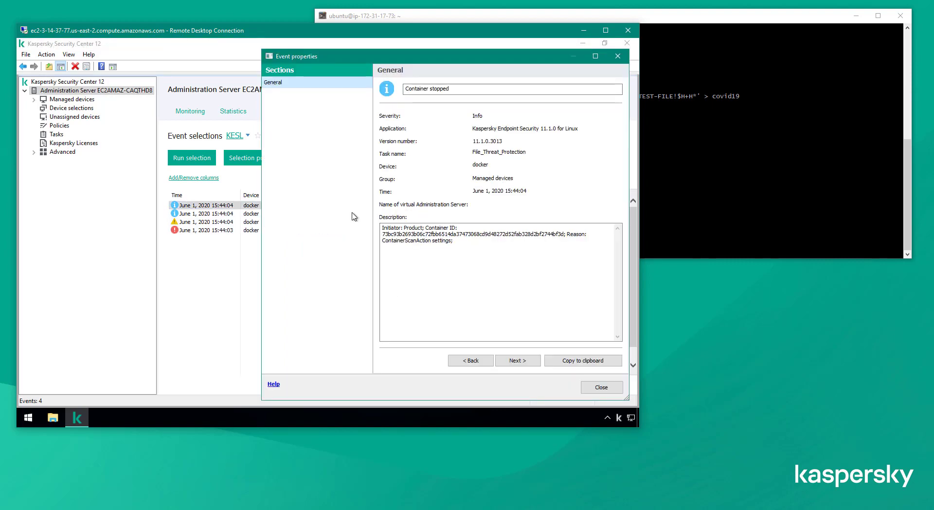
click(601, 388)
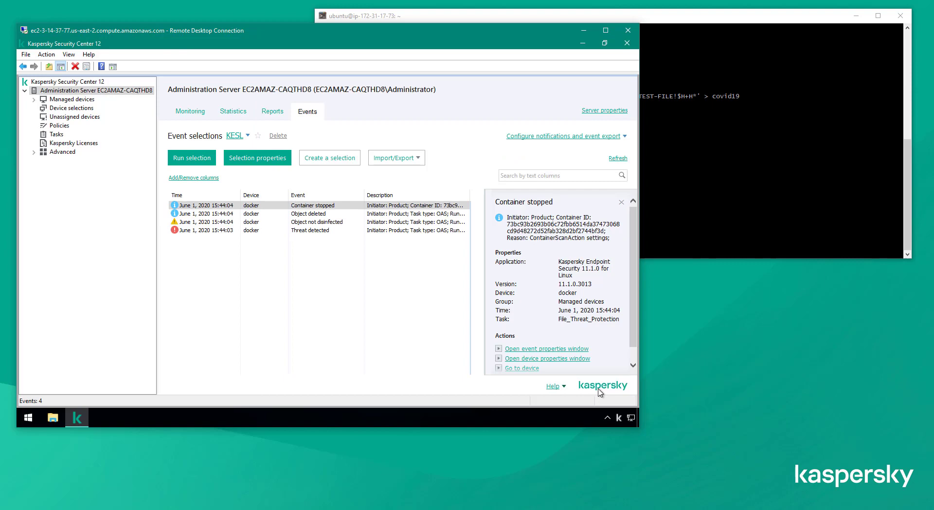
Create a new Container scan group task for the managed devices group
click(94, 100)
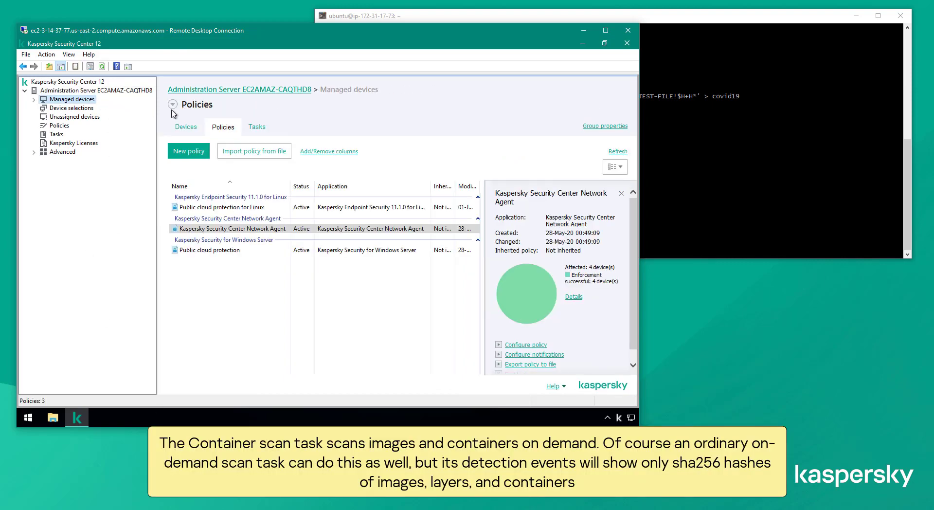
click(257, 130)
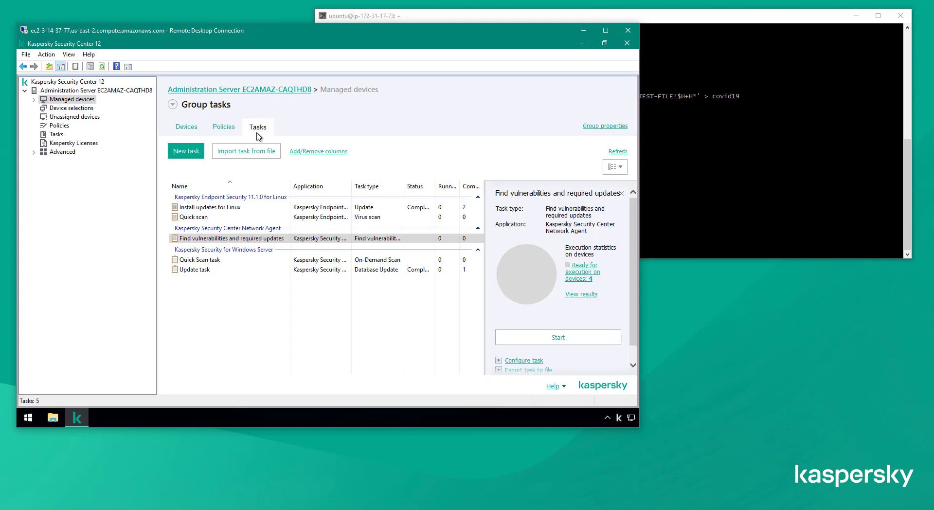
click(195, 153)
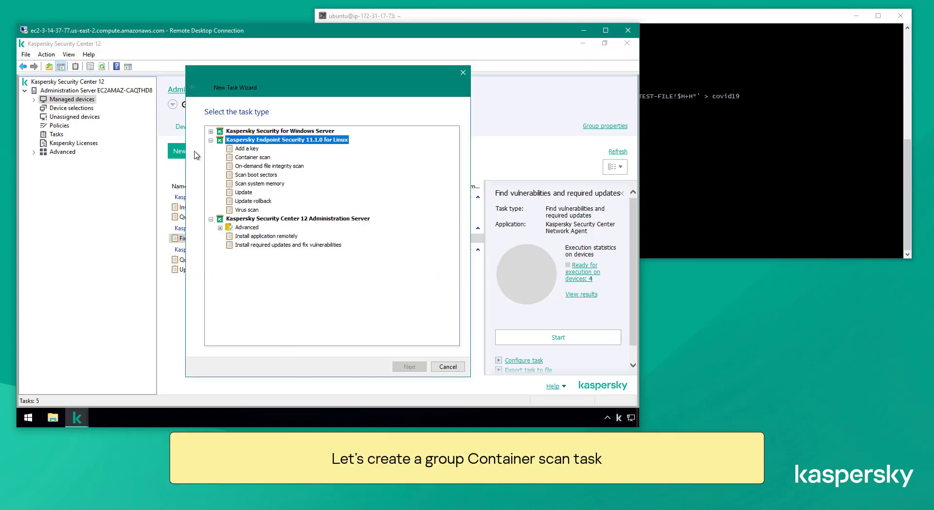
click(249, 158)
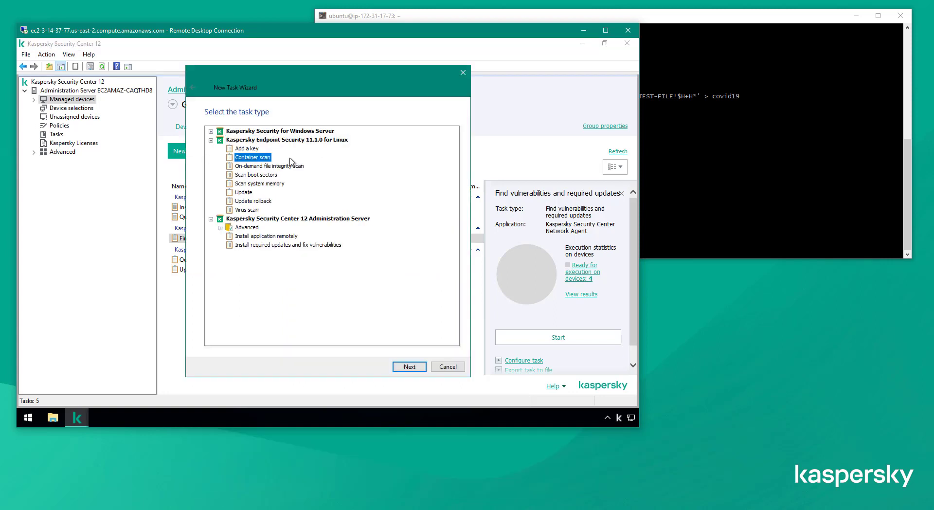
click(419, 368)
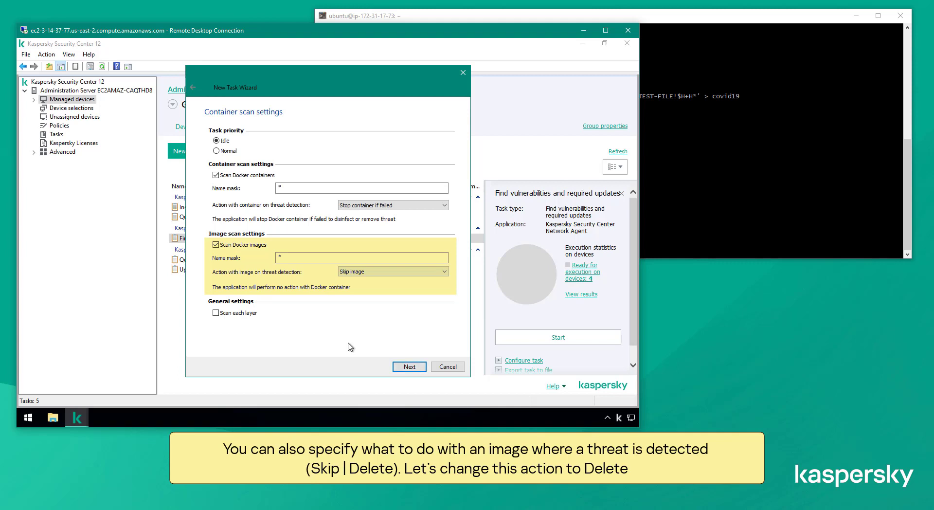
Set the action on infected images to Delete image
click(445, 272)
click(444, 286)
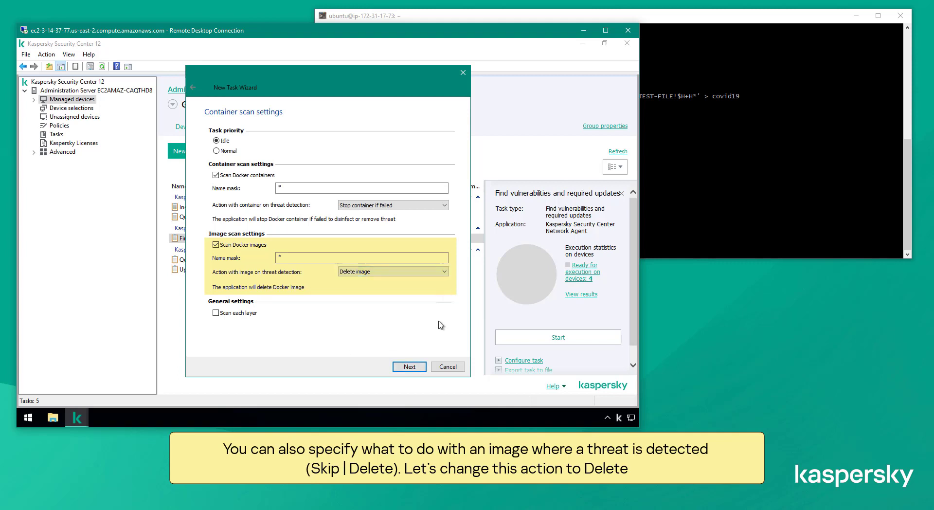
click(422, 368)
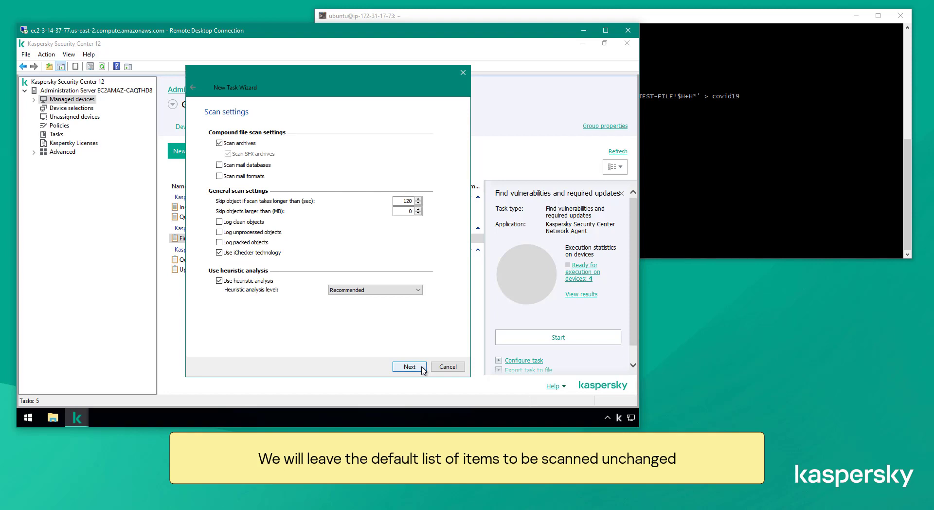
Keep default scan settings, threat actions, manual schedule and task name, and finish
click(423, 369)
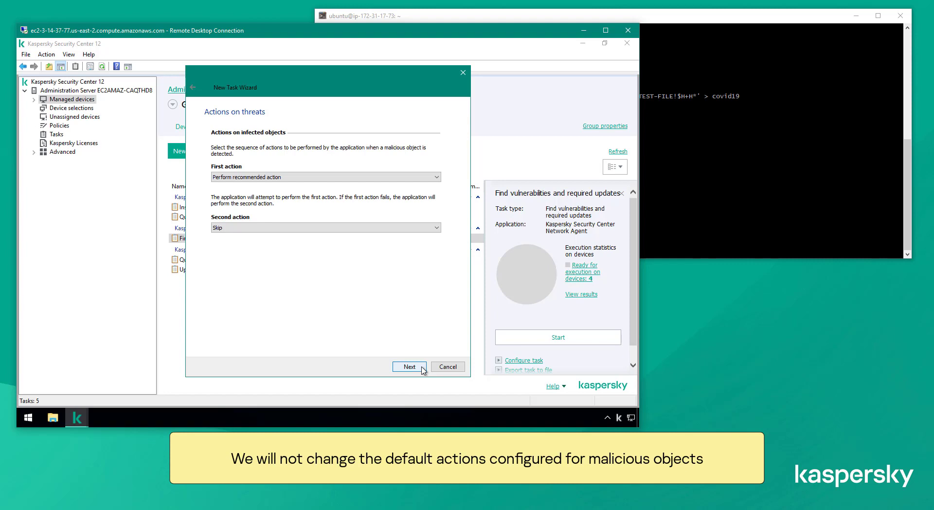
click(409, 367)
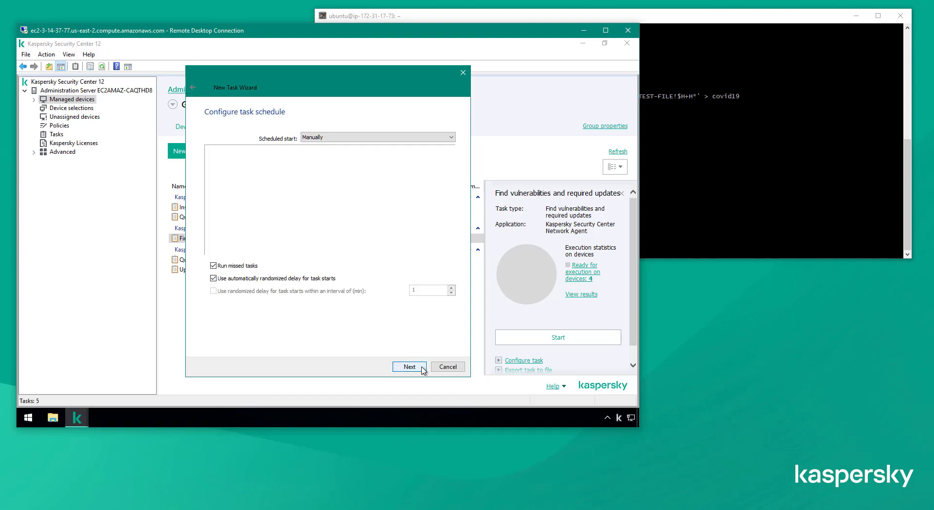
click(410, 366)
click(409, 367)
click(410, 366)
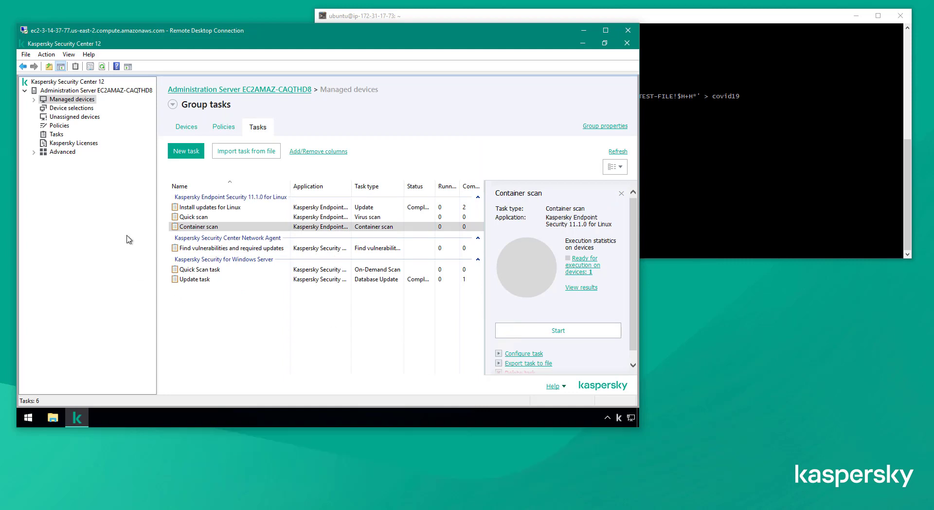
Open the Infected object detected event in the Linux cloud protection policy's event configuration
click(225, 129)
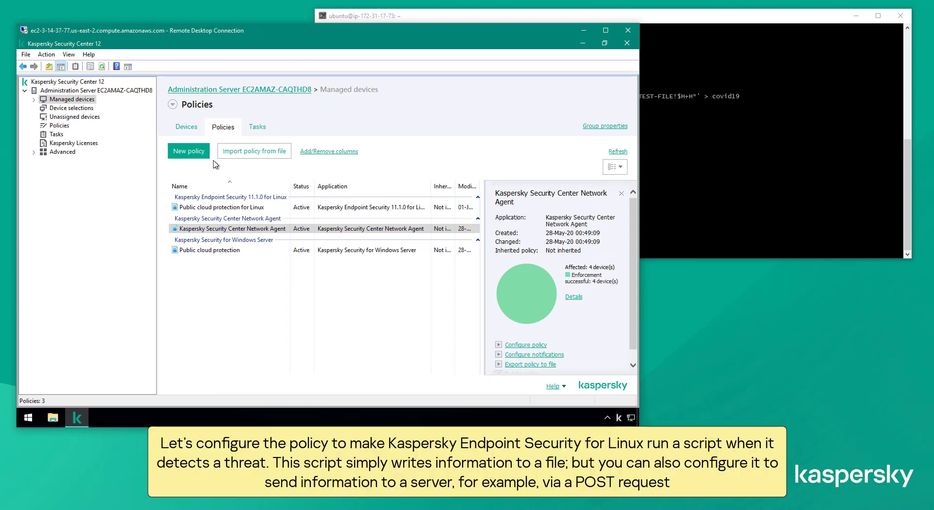
double_click(219, 208)
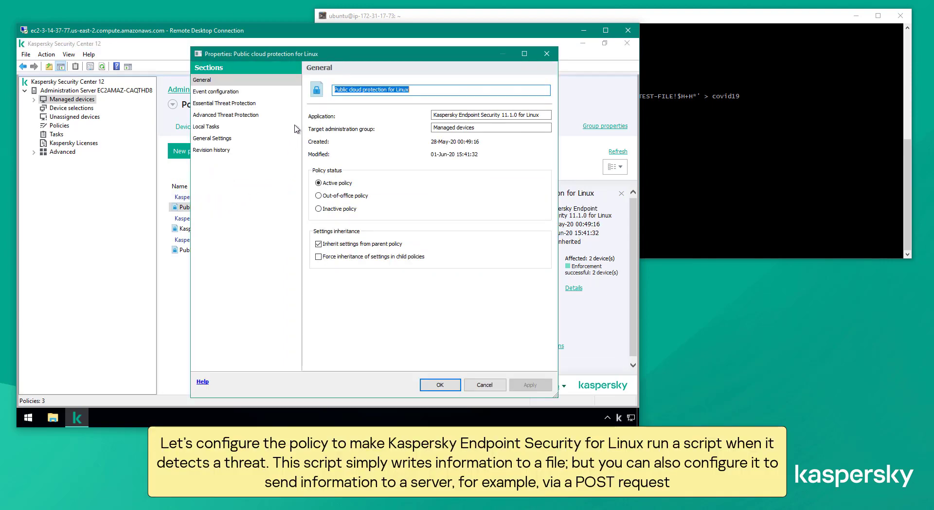
click(288, 92)
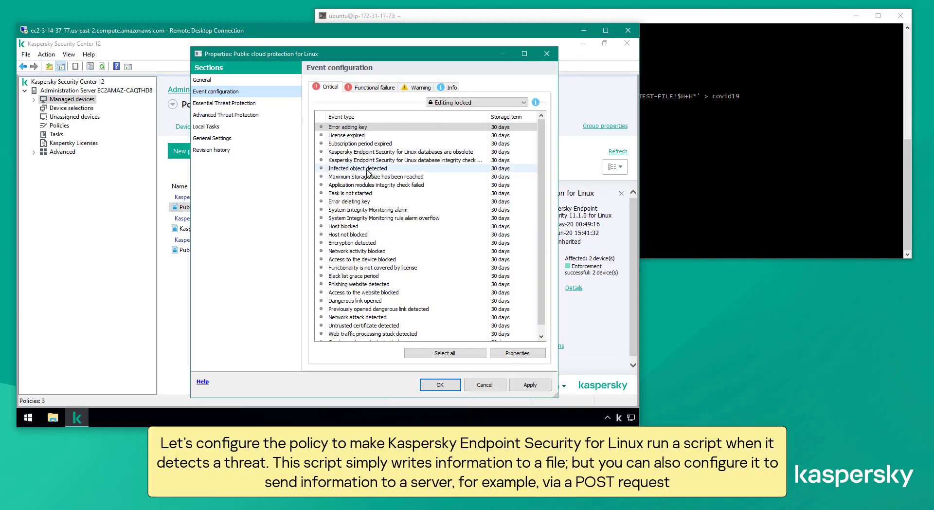
double_click(415, 168)
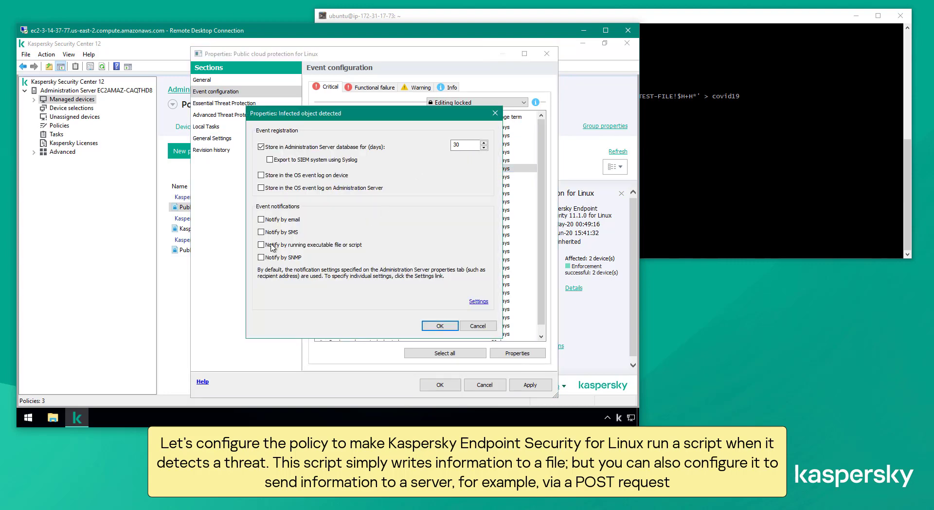
Enable running a script for this event, using its own settings instead of the server's
click(271, 245)
click(477, 300)
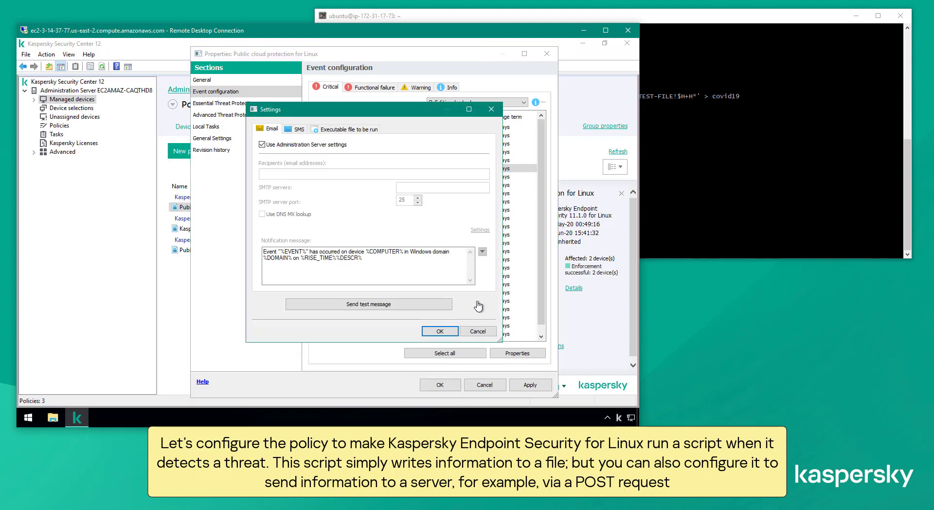
click(345, 129)
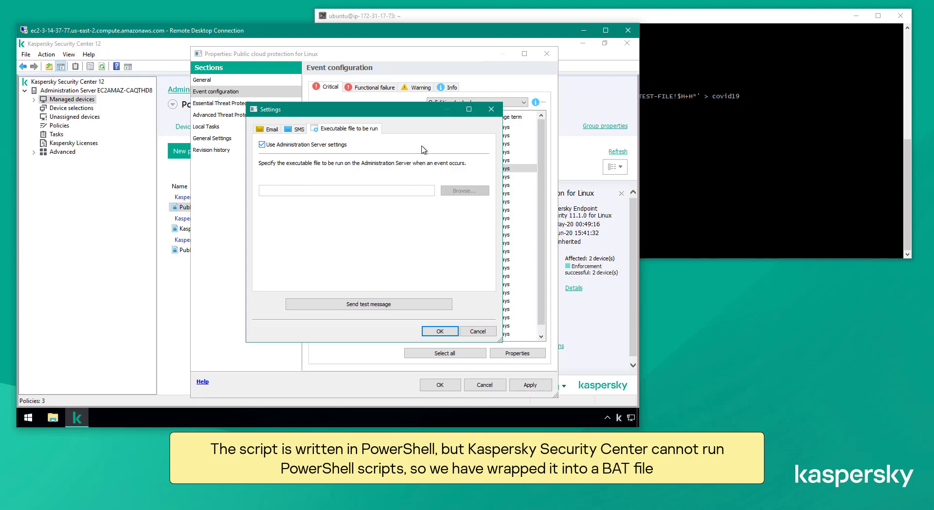
click(262, 145)
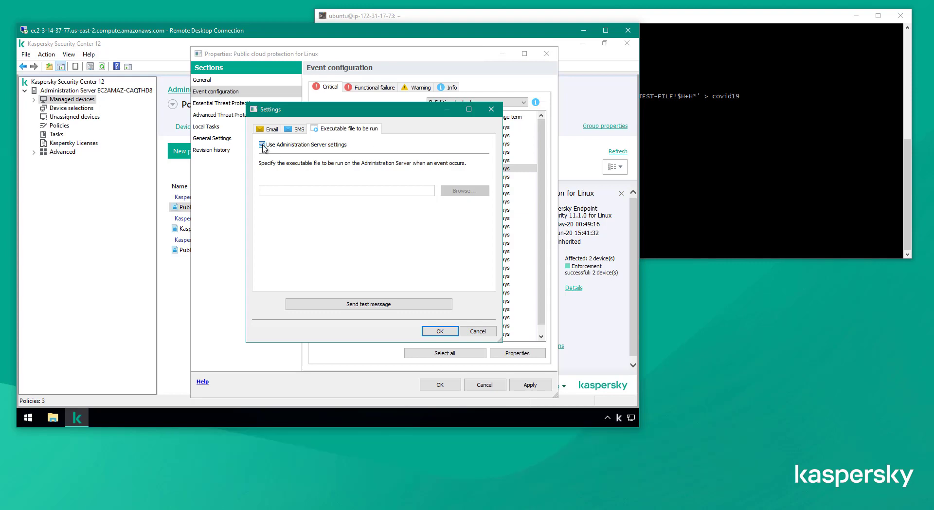
Set the event to run ksc_events.bat with %KLCSAK% event parameters and save the settings
click(465, 191)
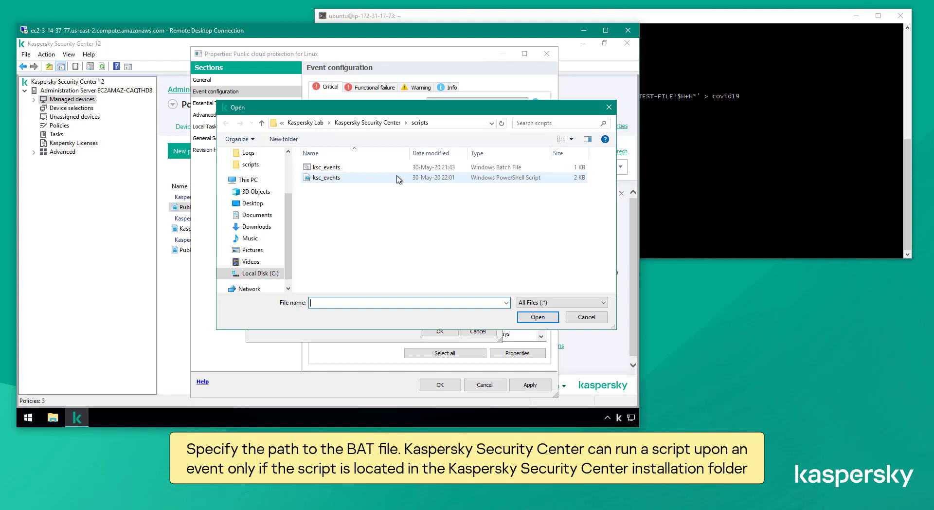
click(380, 168)
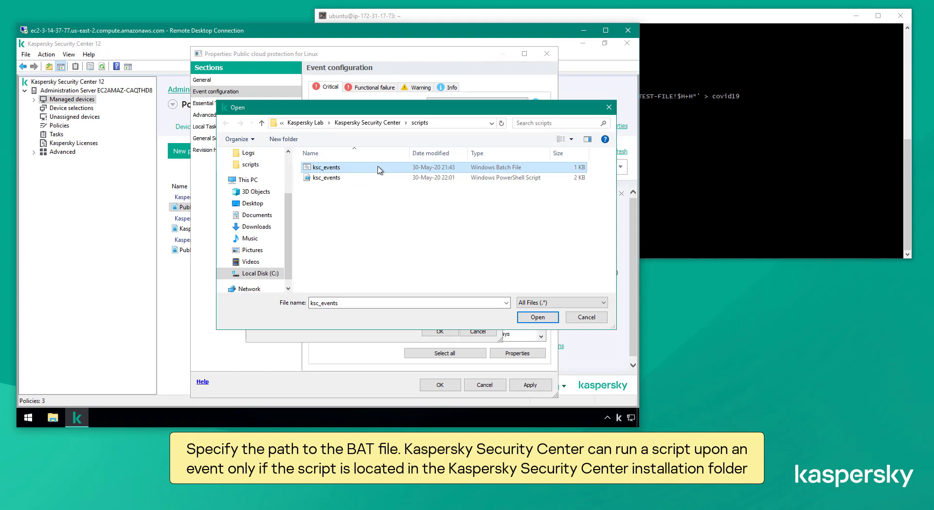
click(525, 317)
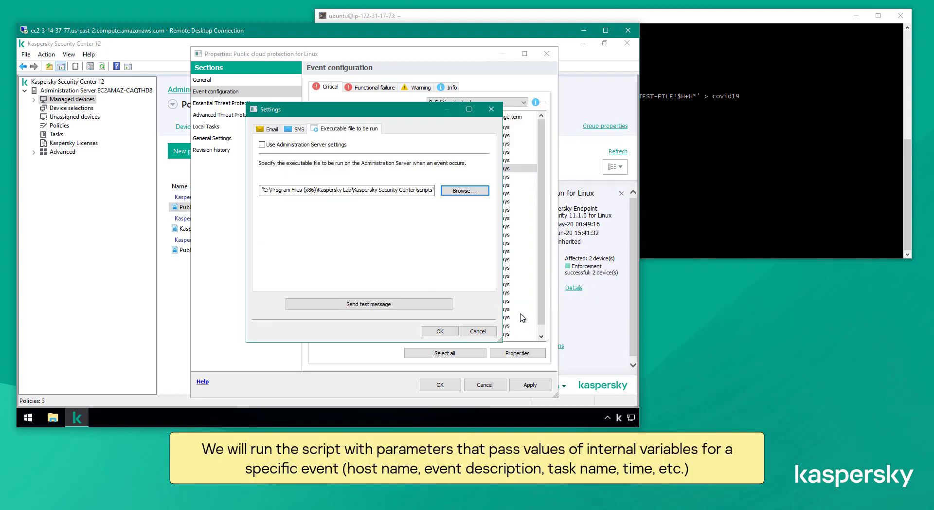
click(429, 190)
text(\ksc_events.ba)
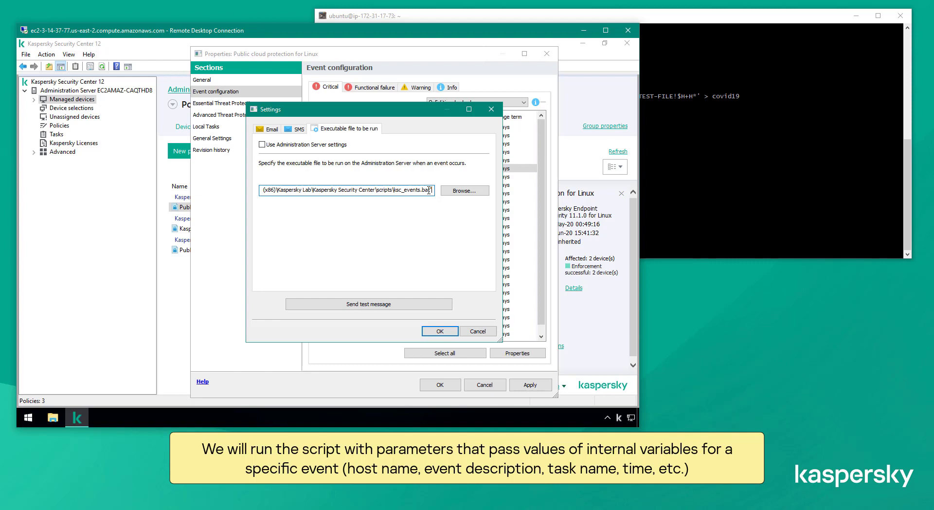
text(t)
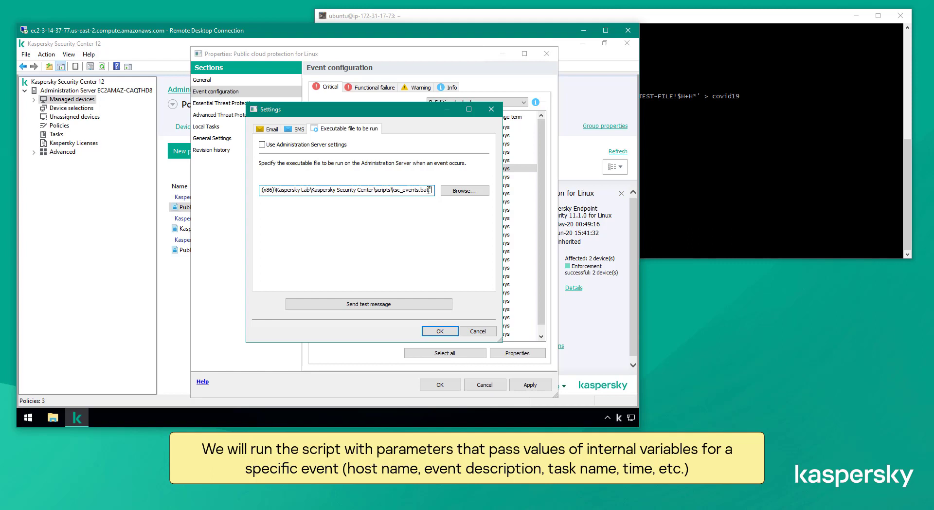
key(ctrl+v)
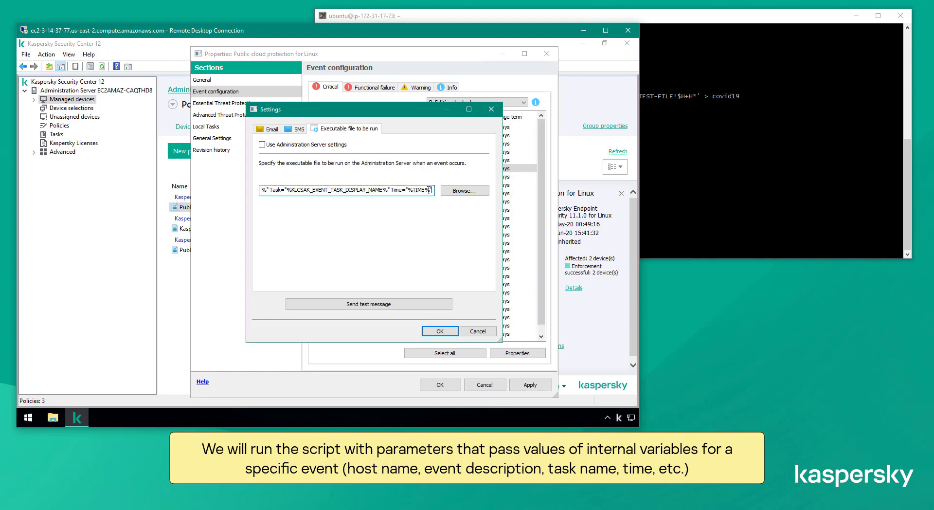
click(439, 331)
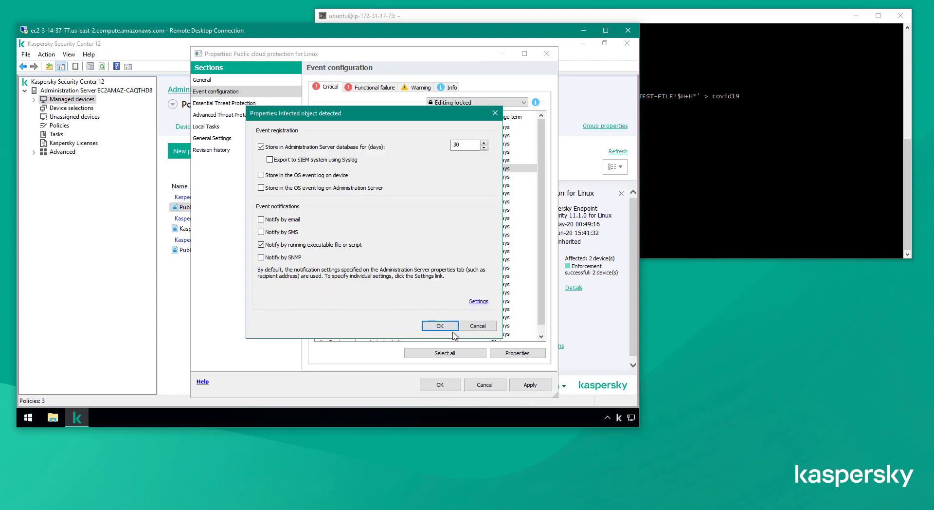
Save the policy, then start the Container scan task and let it complete
click(433, 327)
click(440, 385)
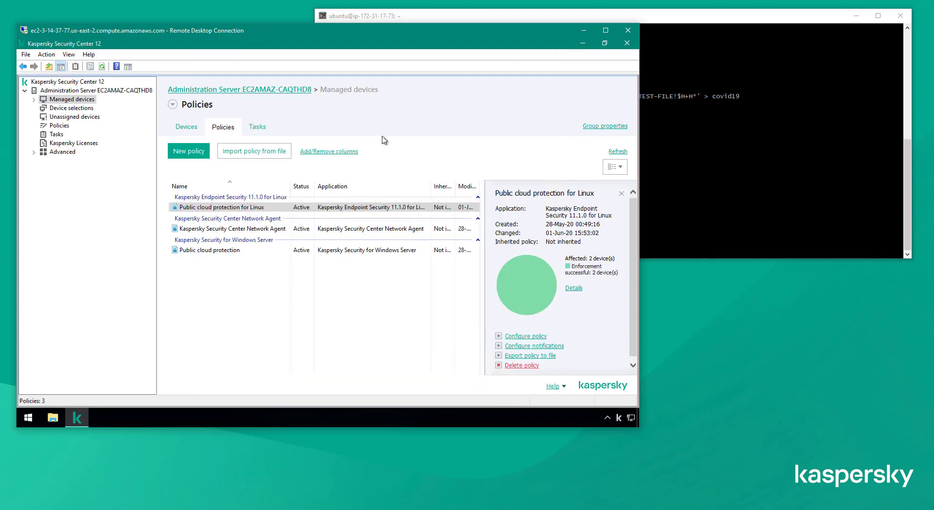
click(260, 128)
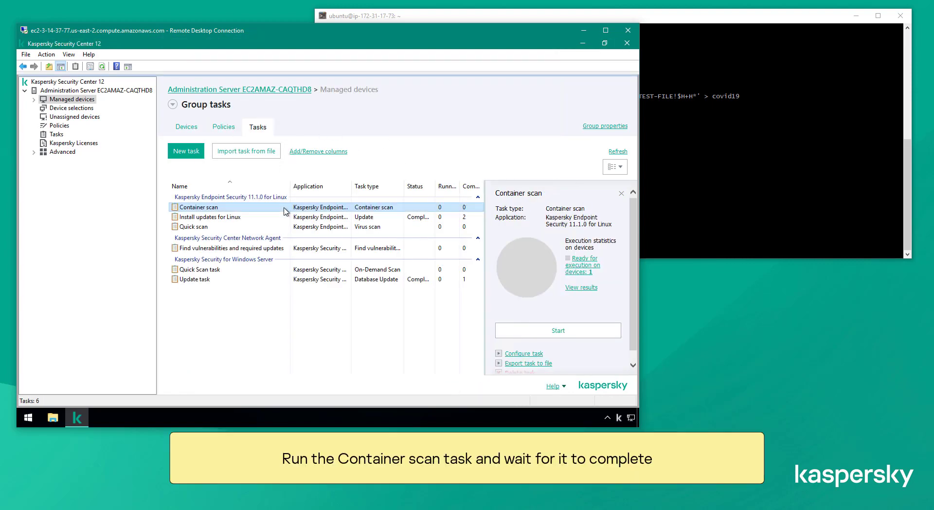
click(501, 328)
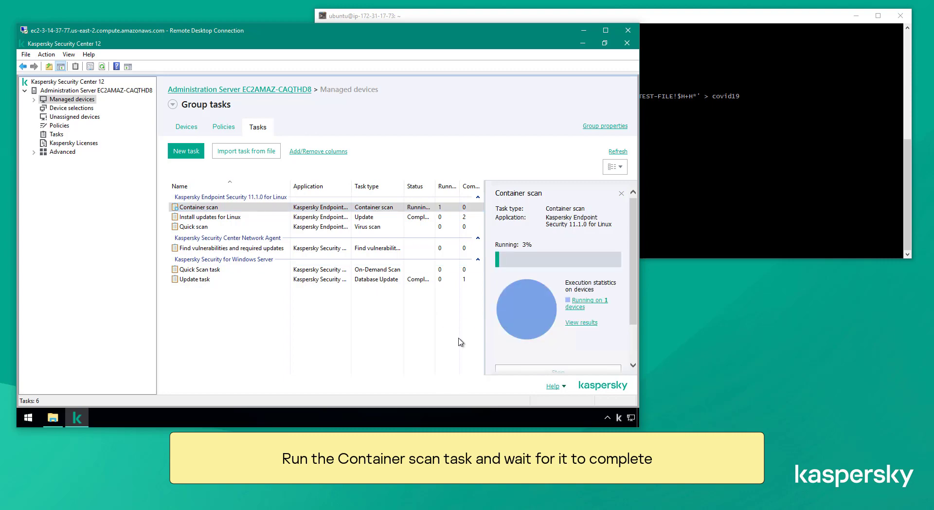
click(134, 91)
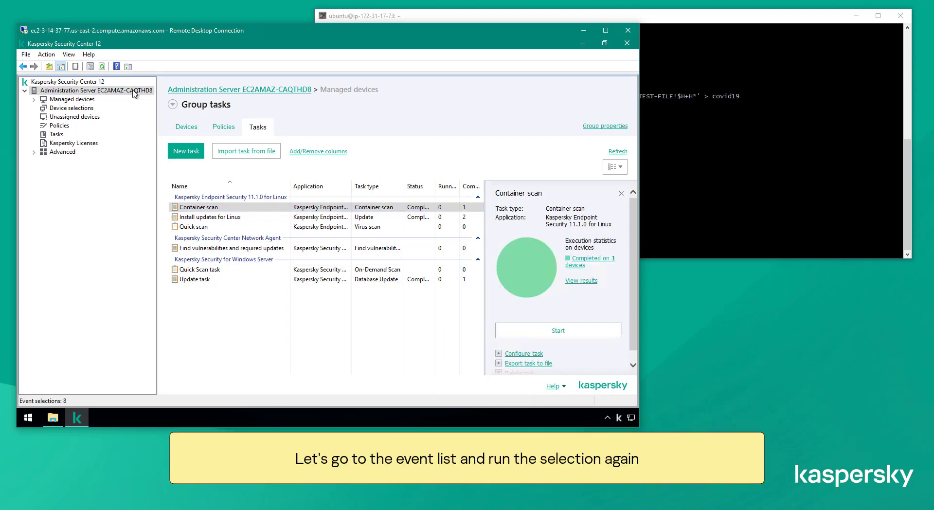
Review the 15:55:37 and 15:55:58 Threat detected events and the Image deleted entry
click(353, 280)
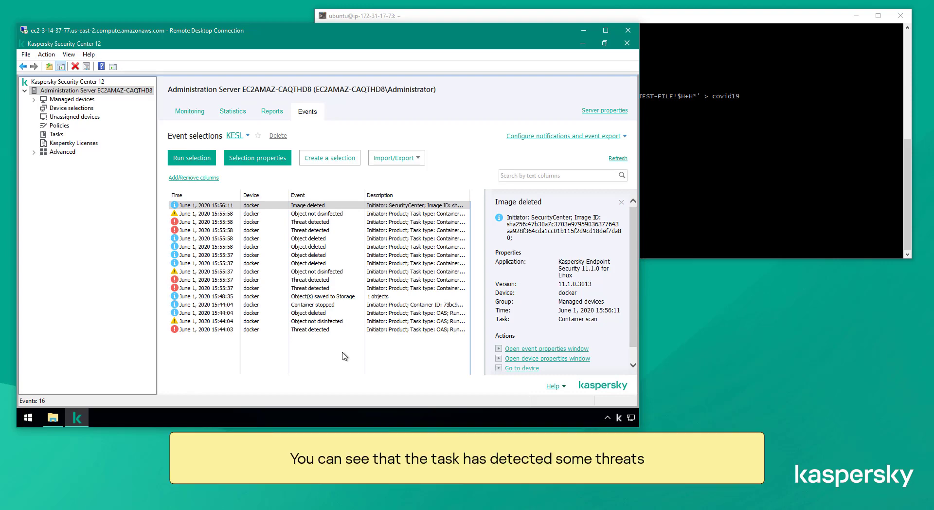
double_click(344, 288)
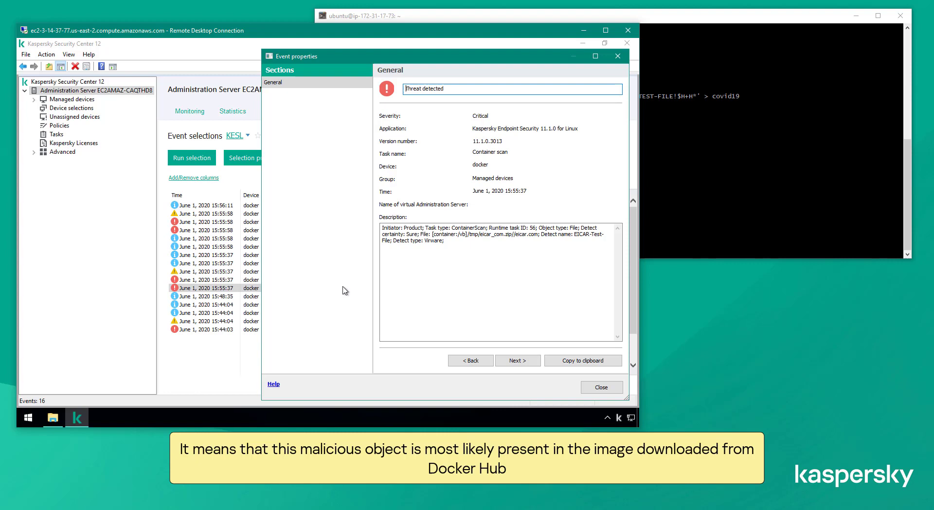
click(590, 387)
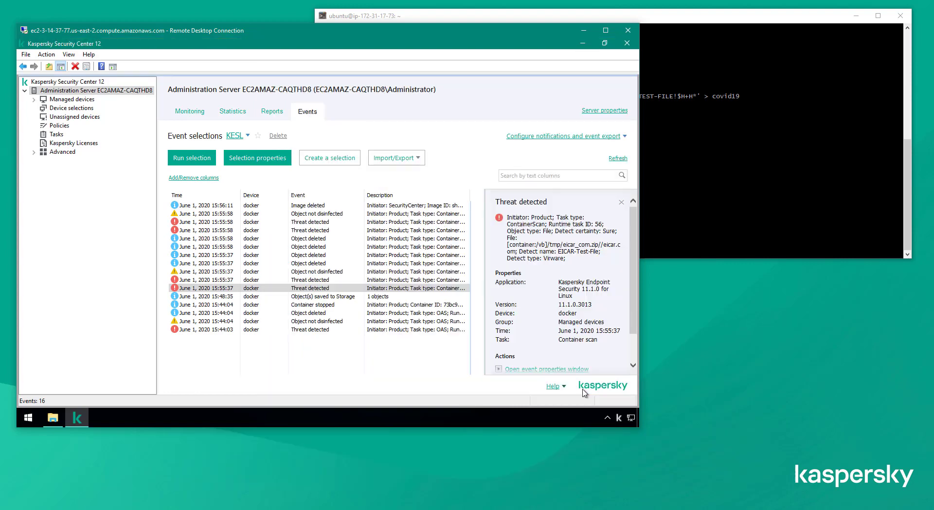
double_click(354, 230)
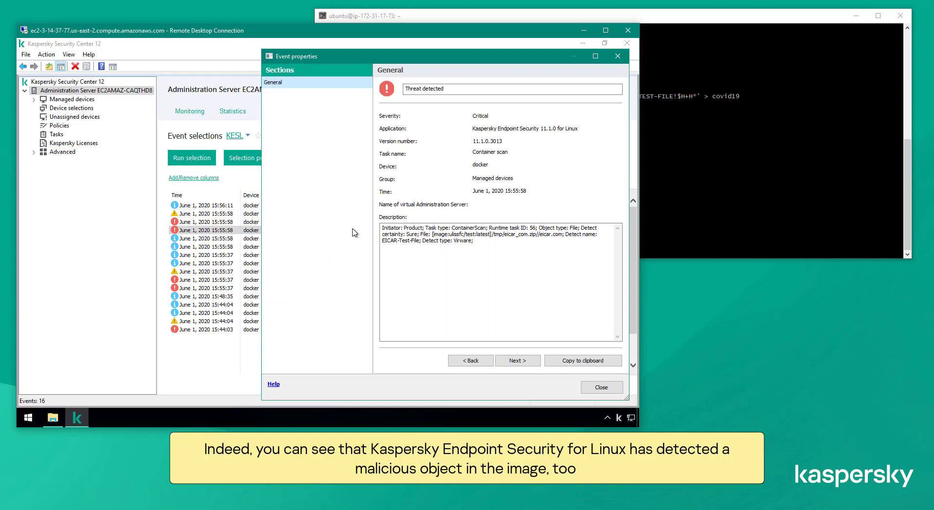
click(601, 387)
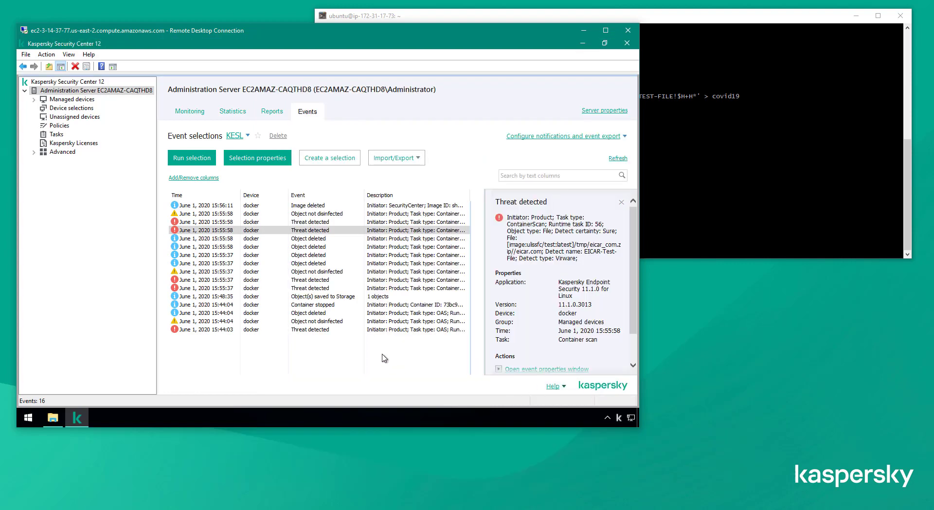
click(357, 205)
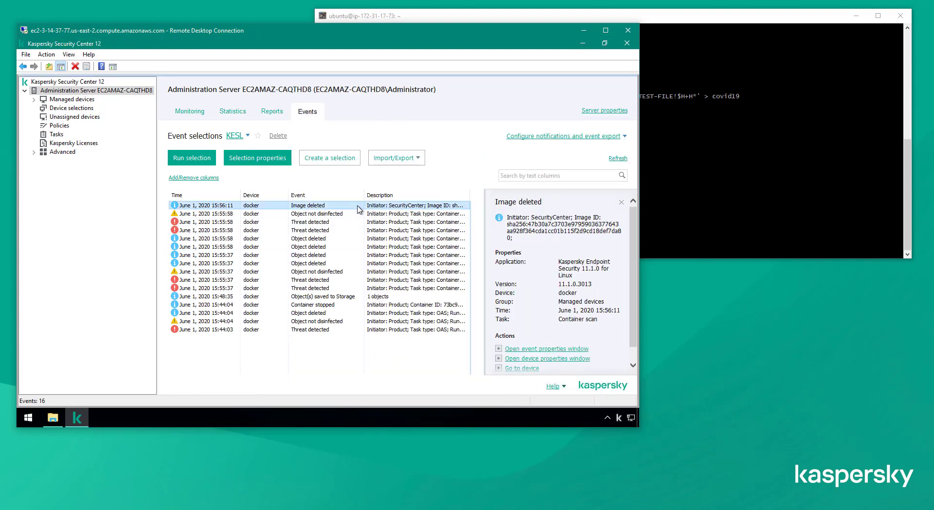
Open events_ps.log, then ksc_events.log, from C:\Logs in Notepad++
click(53, 418)
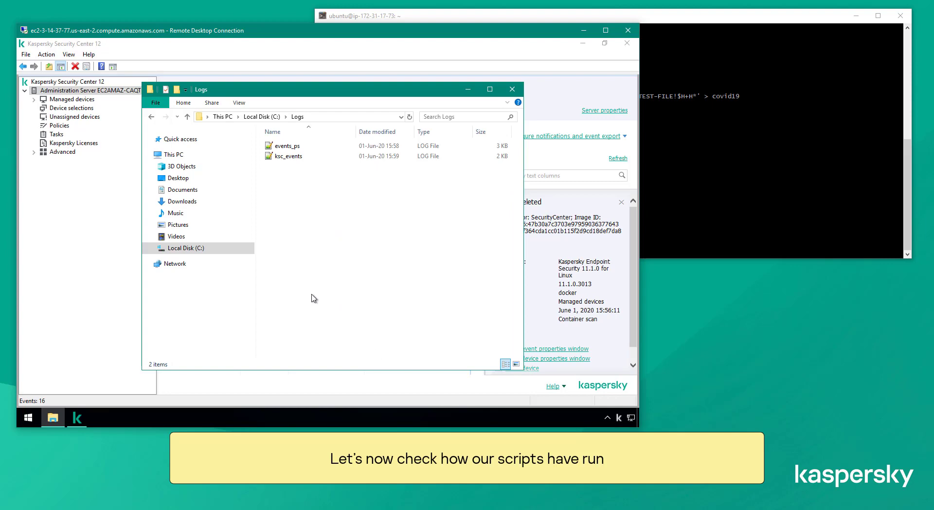
double_click(287, 145)
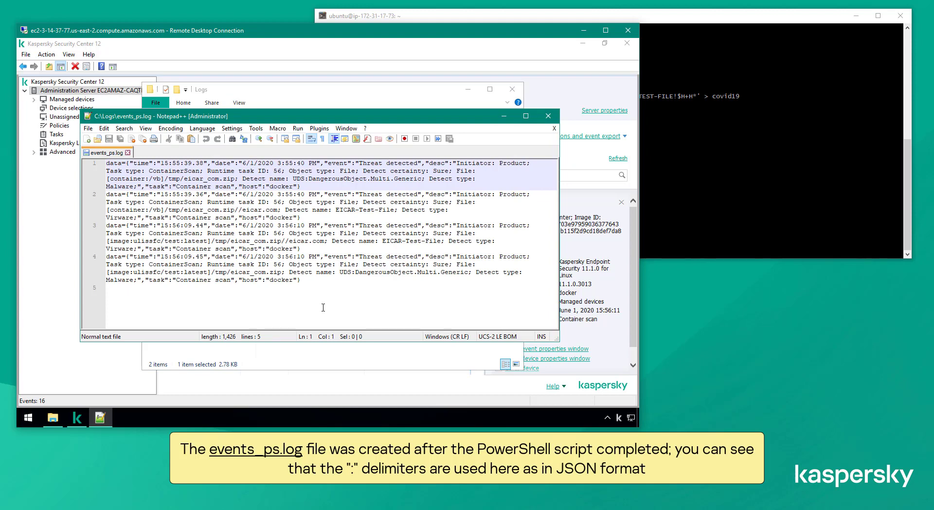
click(548, 116)
click(316, 156)
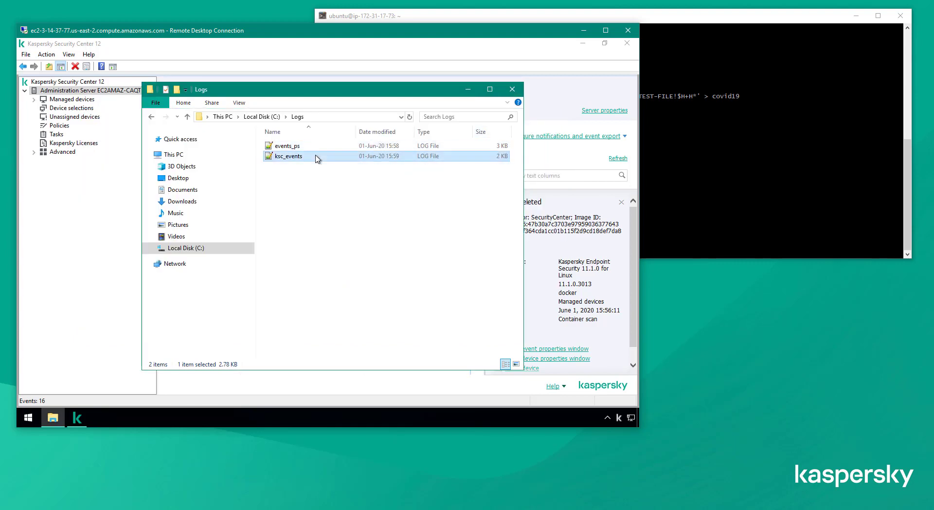
double_click(316, 156)
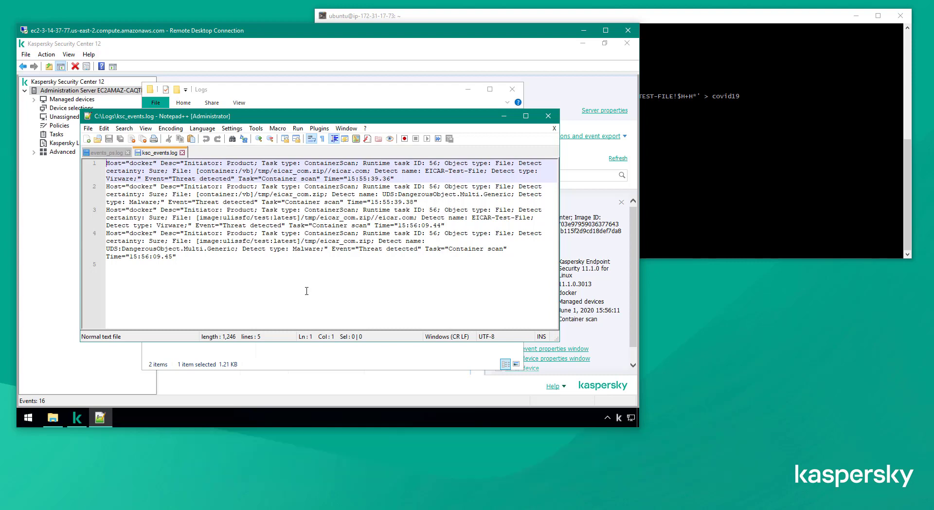
Close the ksc_events.log view and open ksc_events.ps1 from the scripts folder in Notepad++
click(548, 116)
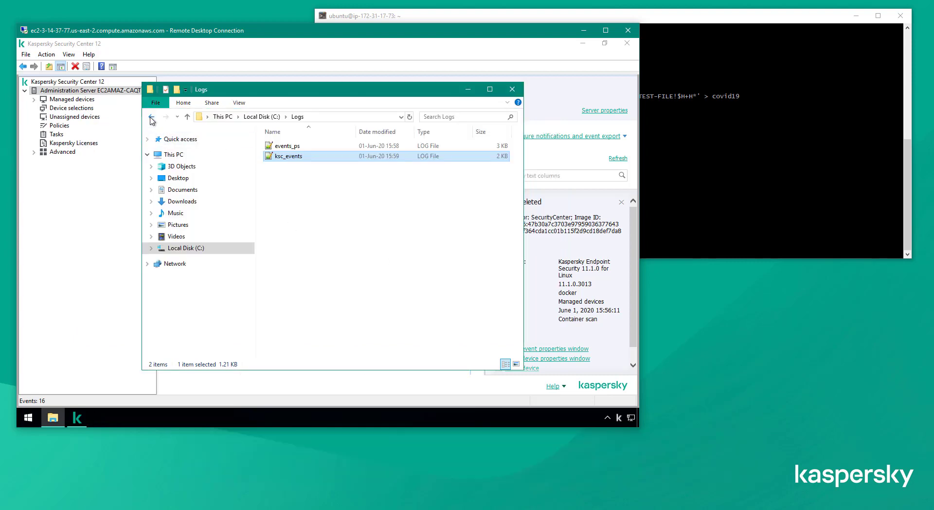
key(alt+Left)
right_click(315, 156)
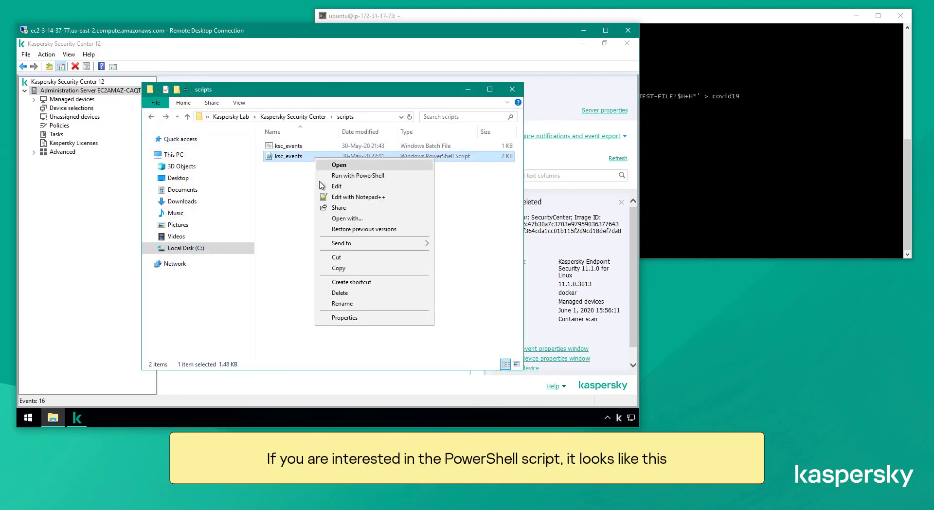
click(340, 196)
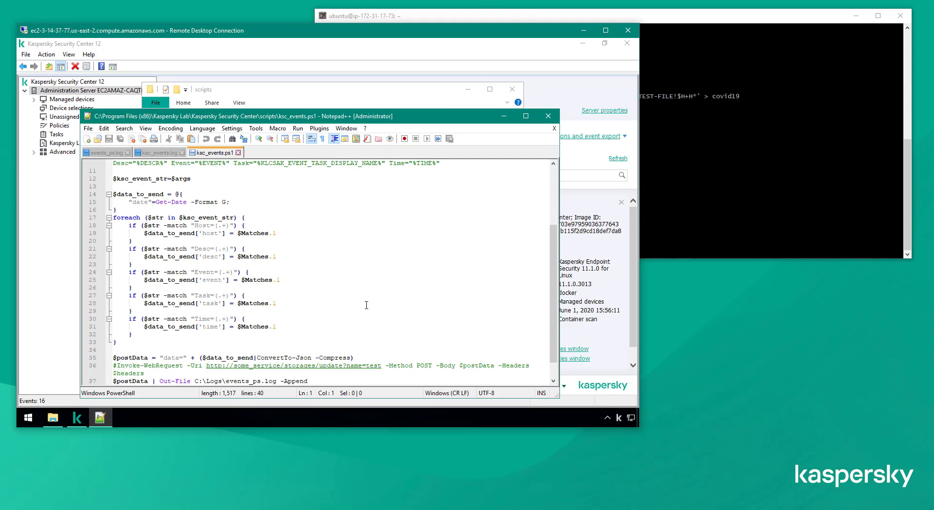
Close the PowerShell script and open the ksc_events.bat wrapper in Notepad++
click(548, 115)
right_click(324, 147)
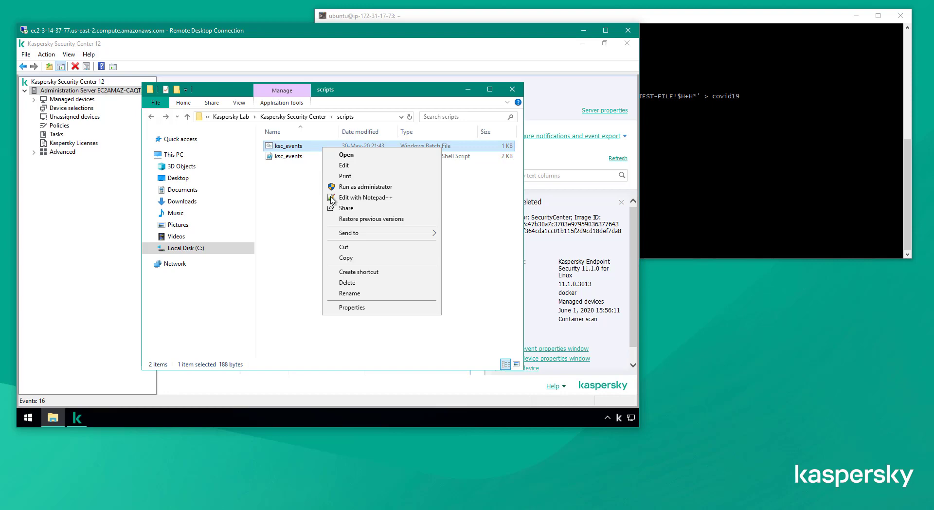
click(340, 197)
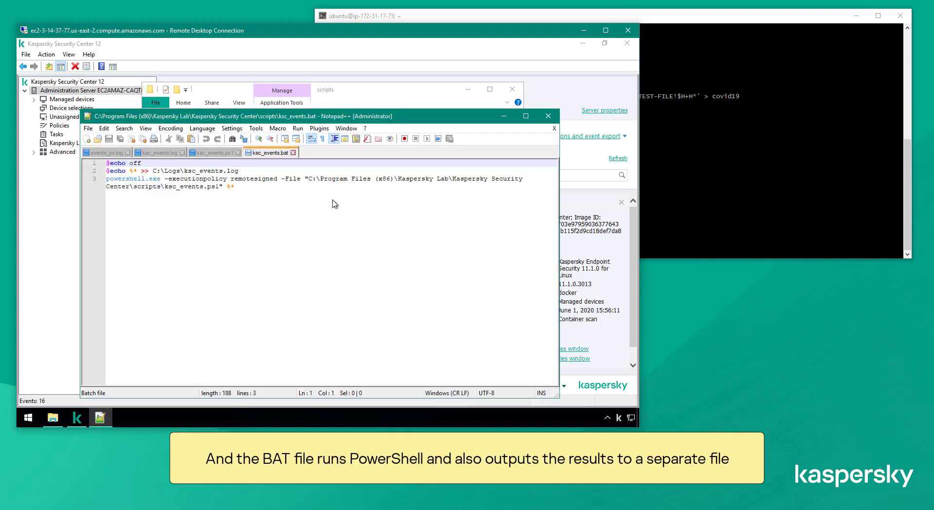